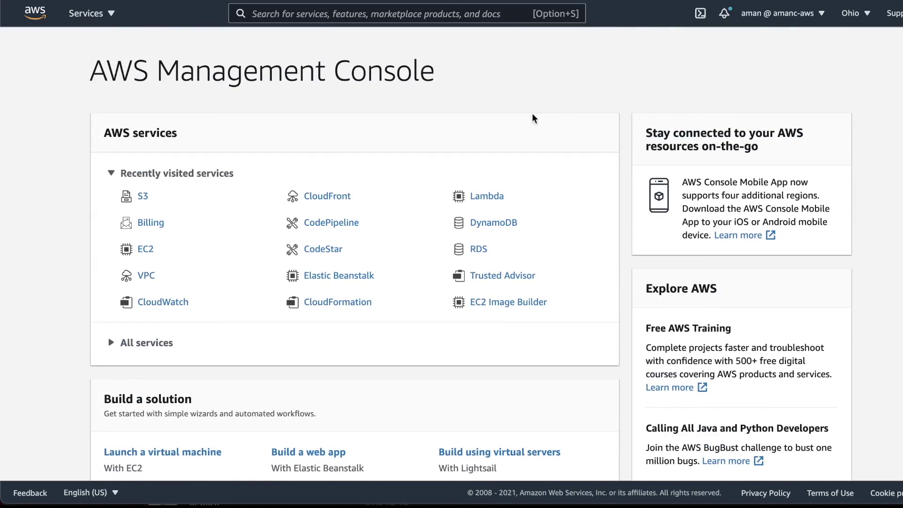
Step: Search the AWS console for s3 and open the S3 service
{"action": "left_click", "coordinate": [408, 13]}
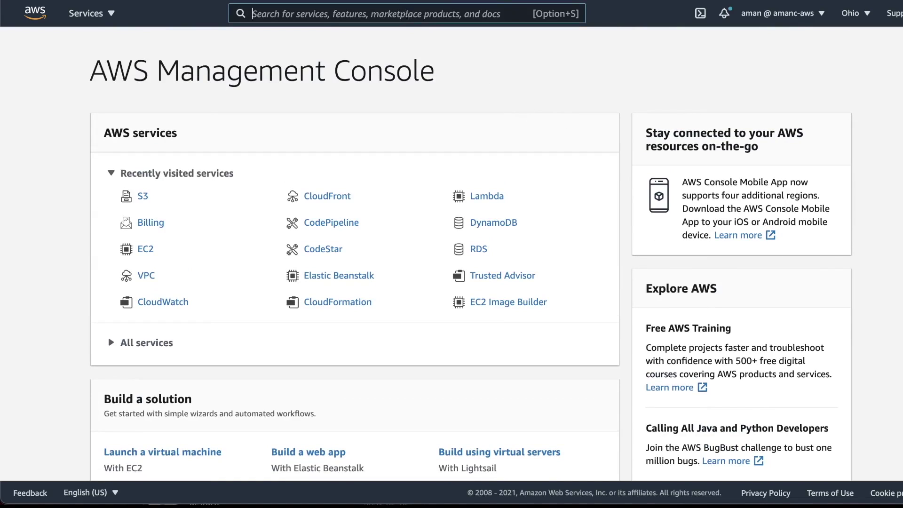
{"action": "type", "text": "s3"}
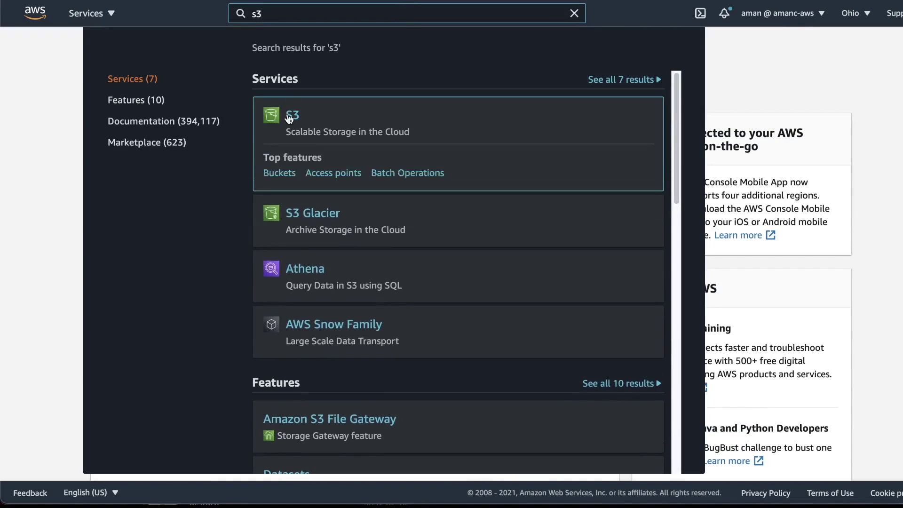
{"action": "left_click", "coordinate": [292, 116]}
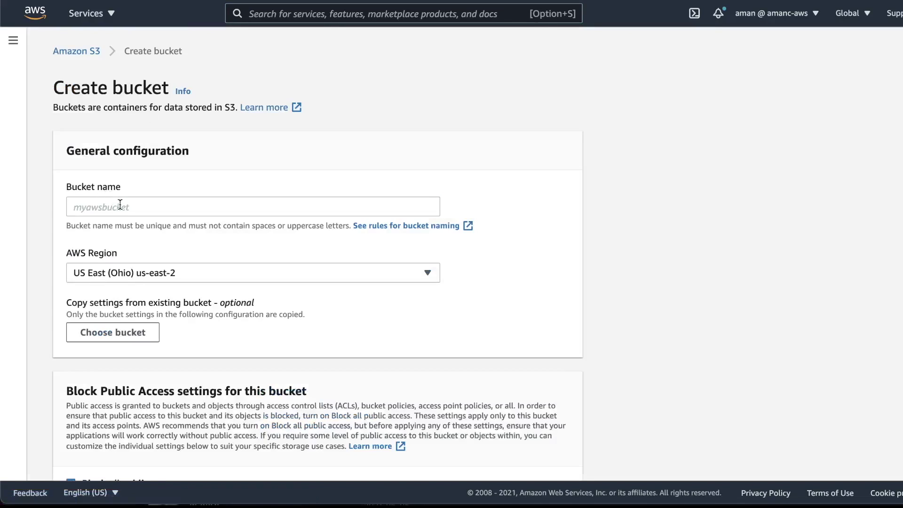
Step: Name the new bucket demonstration-bucket-s3-static
{"action": "left_click", "coordinate": [118, 206]}
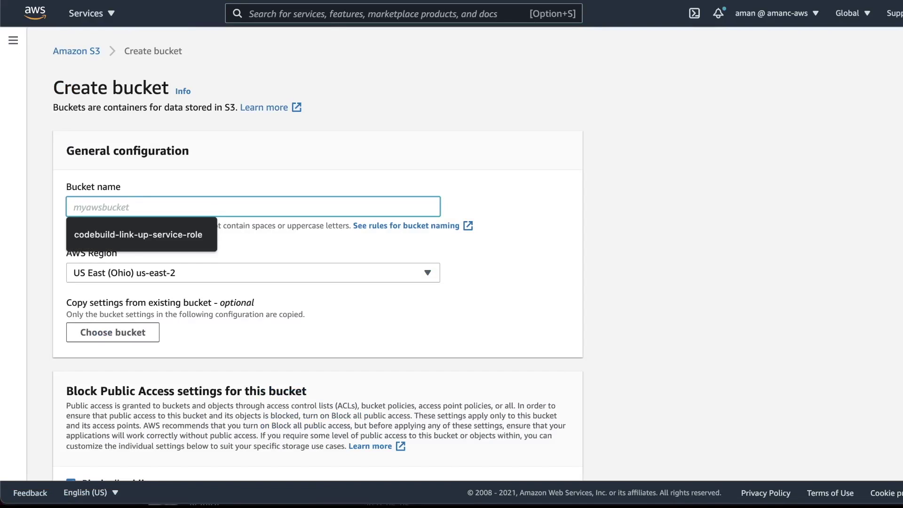
{"action": "type", "text": "demonstration-bucket-s"}
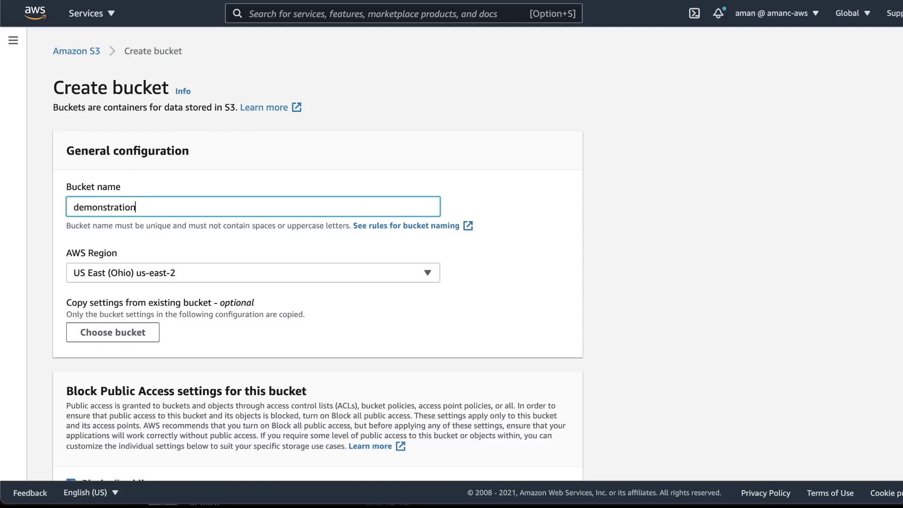
{"action": "type", "text": "3-static"}
Step: Turn off Block all public access for the new bucket and acknowledge that its objects might become public
{"action": "scroll", "coordinate": [228, 289], "scroll_direction": "down", "scroll_amount": 5}
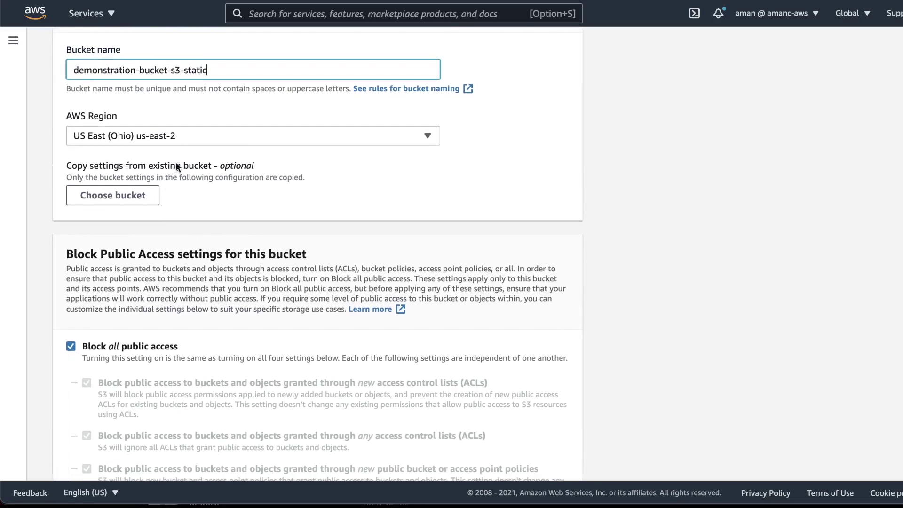
{"action": "scroll", "coordinate": [203, 206], "scroll_direction": "down", "scroll_amount": 5}
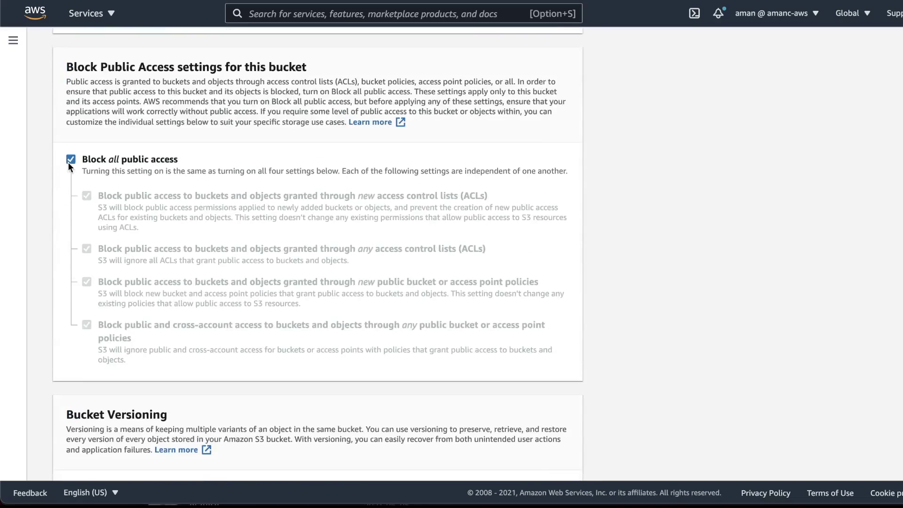
{"action": "left_click", "coordinate": [69, 162]}
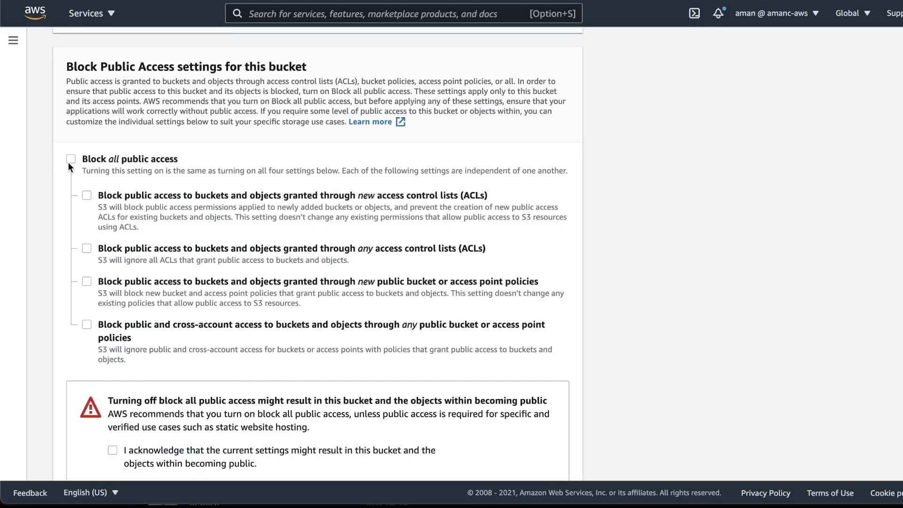
{"action": "scroll", "coordinate": [226, 311], "scroll_direction": "down", "scroll_amount": 3}
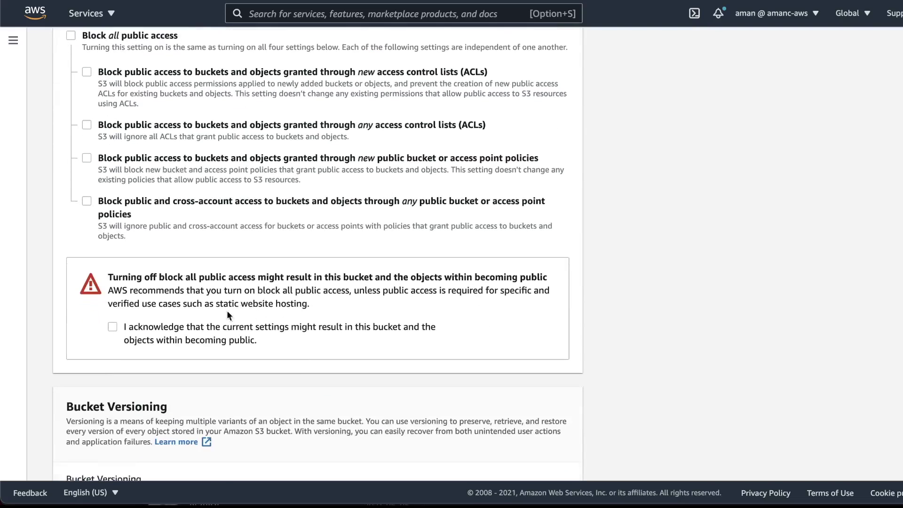
{"action": "left_click", "coordinate": [112, 327]}
Step: Enable bucket versioning and create the bucket with server-side encryption left disabled
{"action": "scroll", "coordinate": [146, 302], "scroll_direction": "down", "scroll_amount": 6}
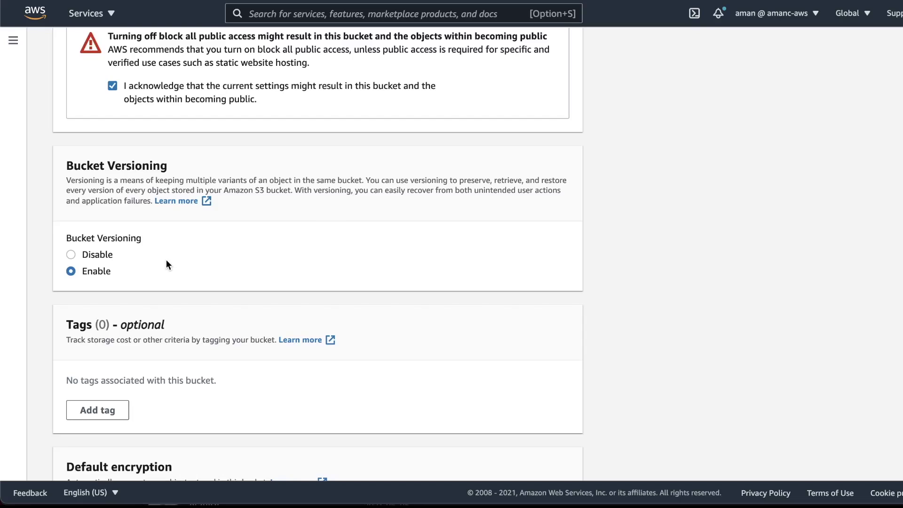
{"action": "scroll", "coordinate": [141, 283], "scroll_direction": "down", "scroll_amount": 5}
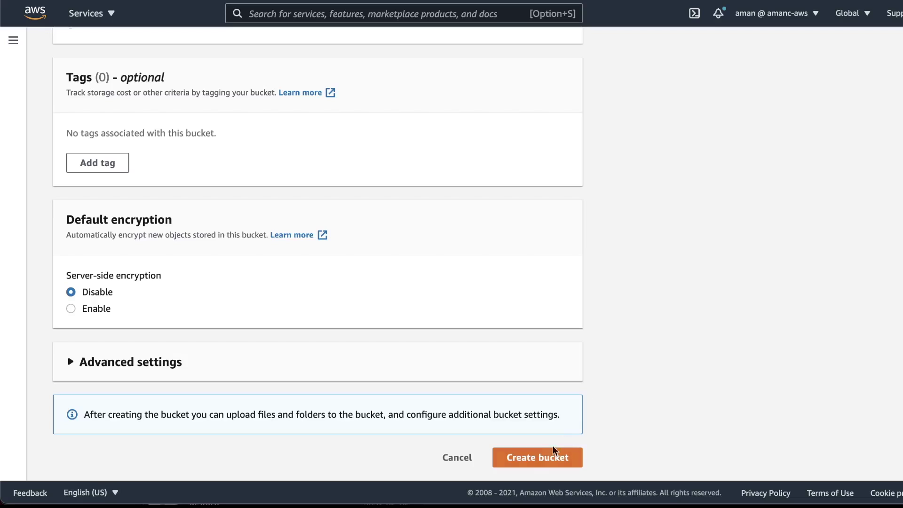
{"action": "left_click", "coordinate": [525, 462]}
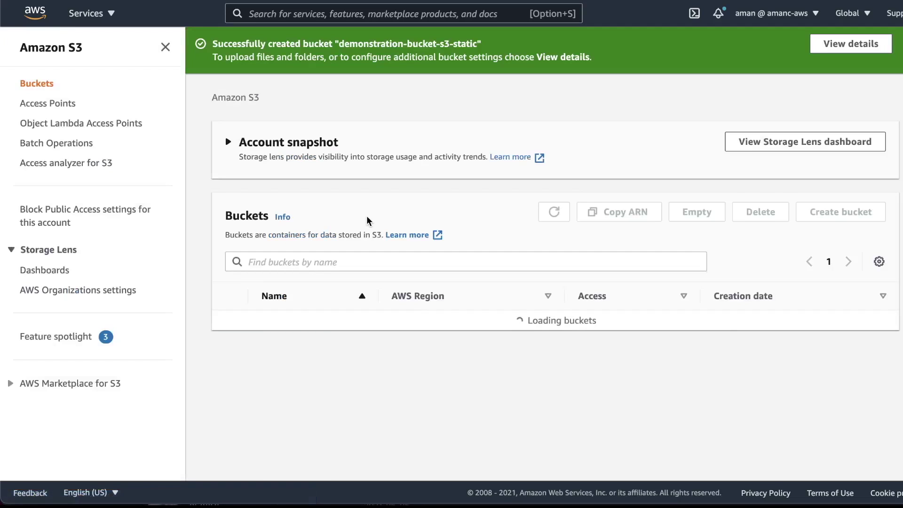
Step: Open the demonstration-bucket-s3-static bucket and start an upload to it
{"action": "scroll", "coordinate": [311, 428], "scroll_direction": "down", "scroll_amount": 1}
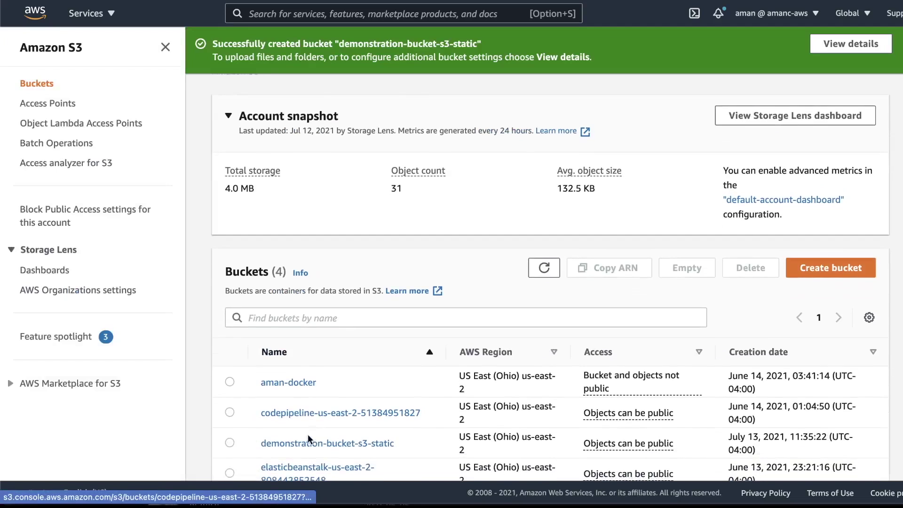
{"action": "left_click", "coordinate": [305, 444]}
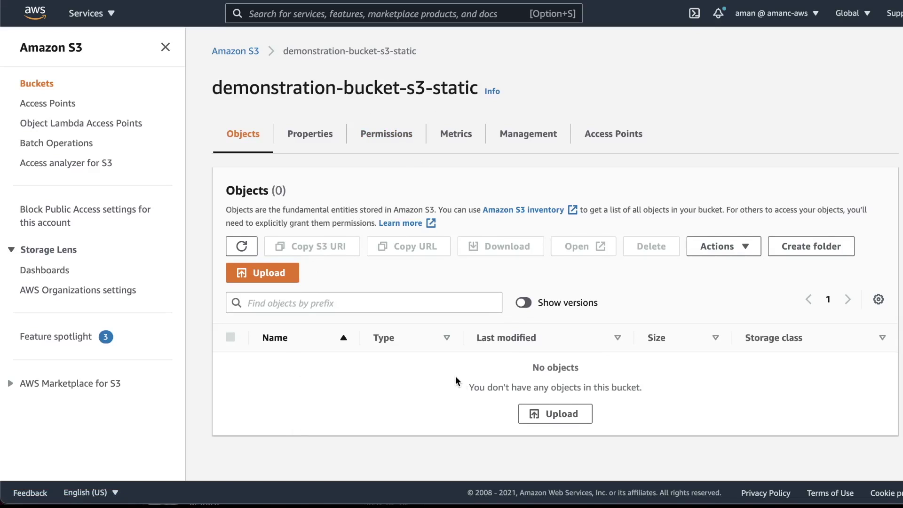
{"action": "left_click", "coordinate": [555, 413]}
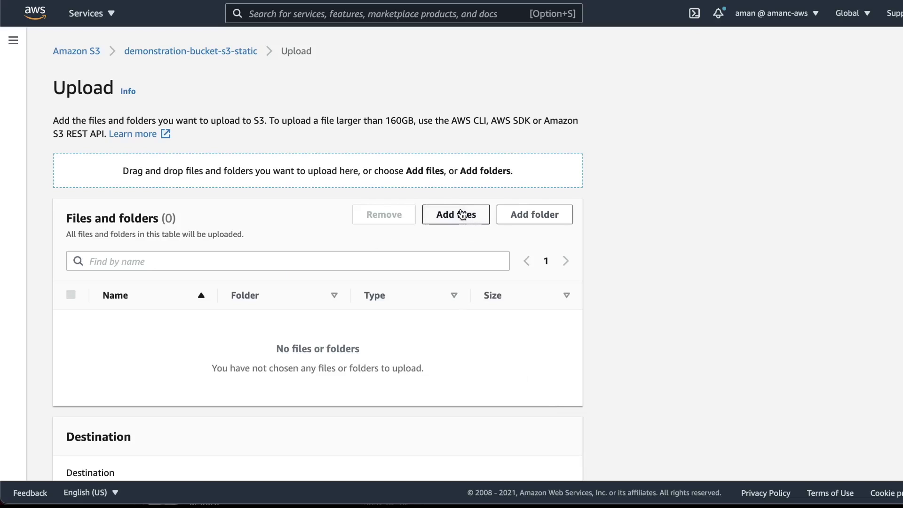
Step: Add index.html from the website folder on the Desktop and upload it to the bucket
{"action": "left_click", "coordinate": [462, 215]}
{"action": "left_click", "coordinate": [259, 98]}
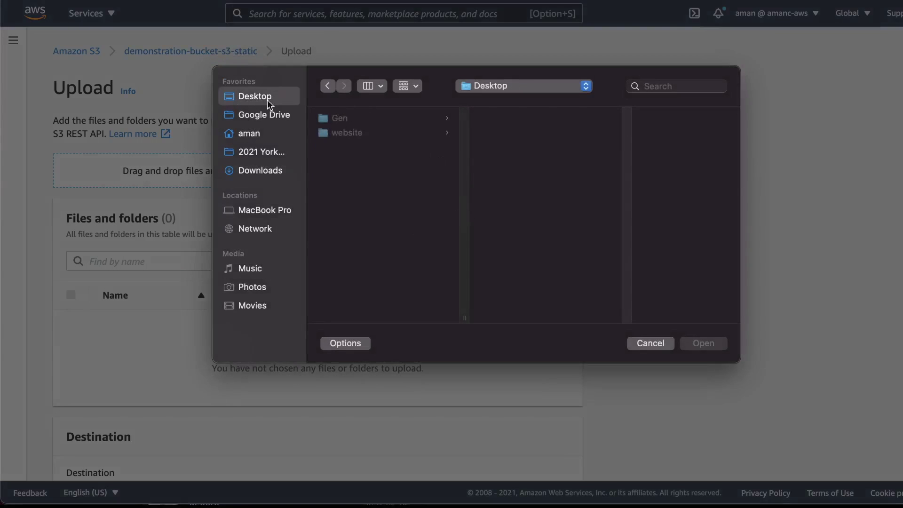
{"action": "left_click", "coordinate": [341, 133]}
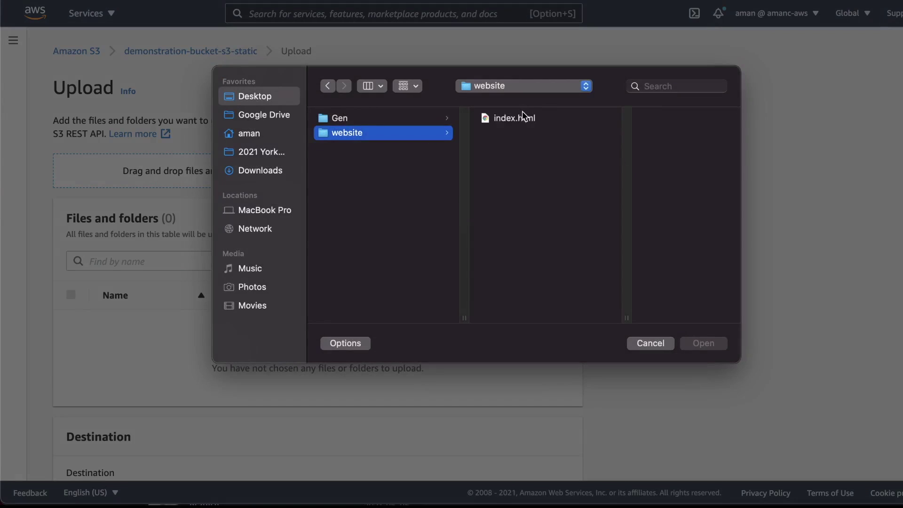
{"action": "left_click", "coordinate": [523, 121]}
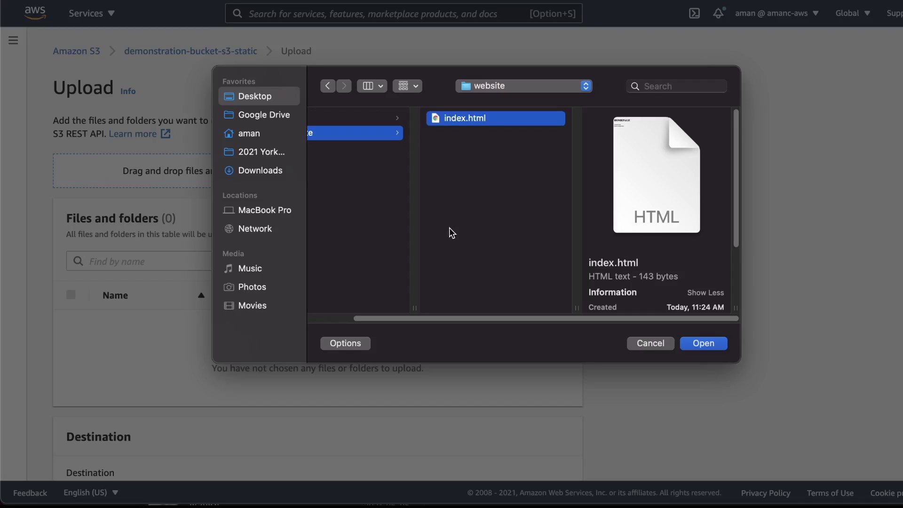
{"action": "left_click", "coordinate": [711, 343]}
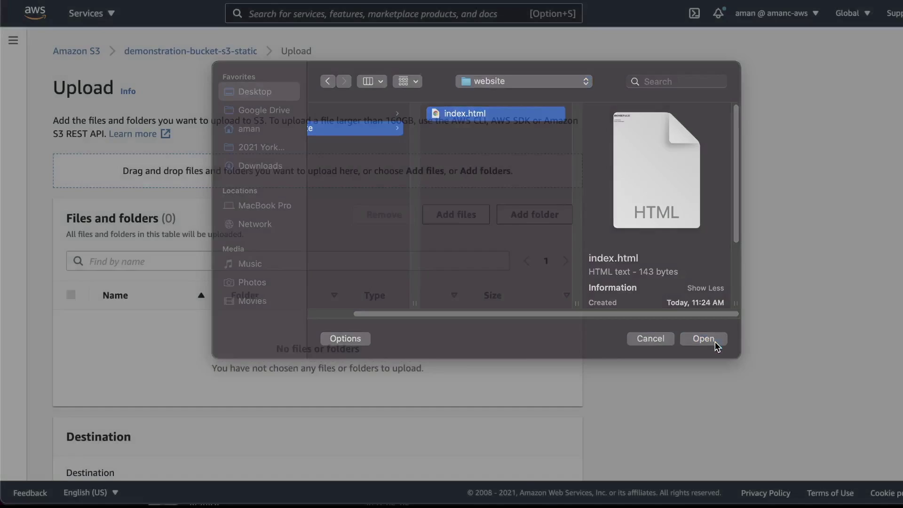
{"action": "scroll", "coordinate": [278, 329], "scroll_direction": "down", "scroll_amount": 3}
{"action": "left_click", "coordinate": [557, 461]}
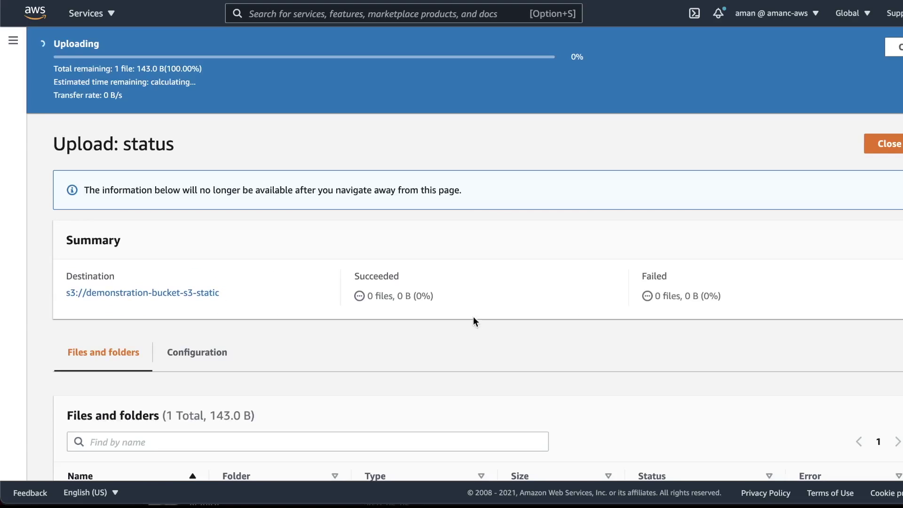
Step: Return to the upload's destination bucket, review its public access permissions, and open its bucket policy for editing
{"action": "scroll", "coordinate": [617, 236], "scroll_direction": "up", "scroll_amount": 1}
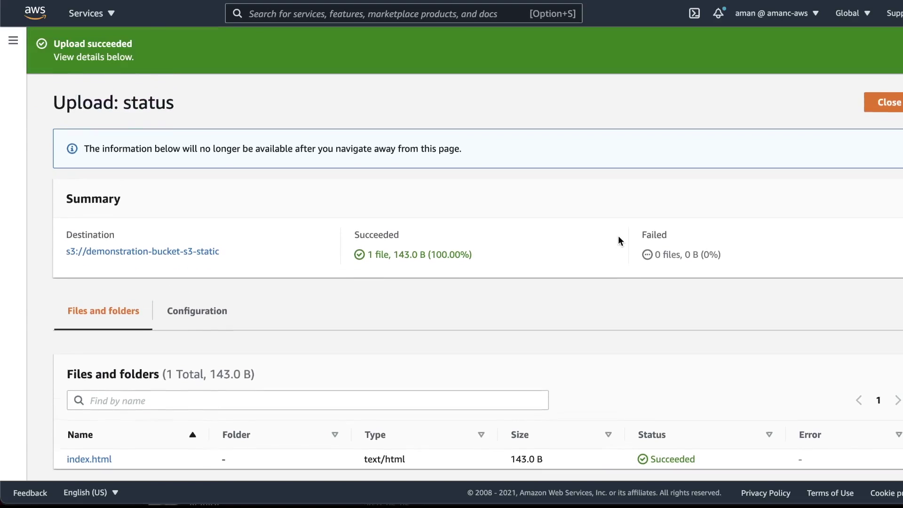
{"action": "left_click", "coordinate": [141, 249]}
{"action": "scroll", "coordinate": [193, 349], "scroll_direction": "down", "scroll_amount": 6}
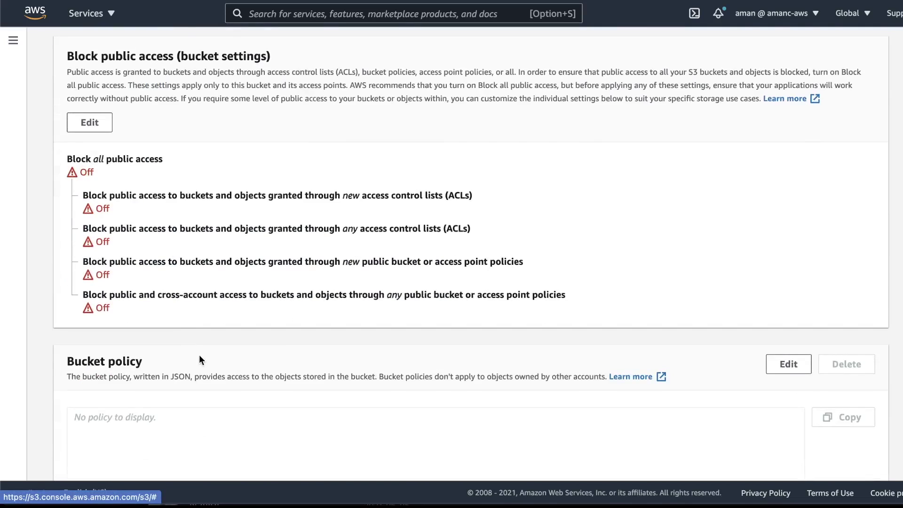
{"action": "scroll", "coordinate": [201, 354], "scroll_direction": "up", "scroll_amount": 3}
{"action": "scroll", "coordinate": [197, 336], "scroll_direction": "up", "scroll_amount": 1}
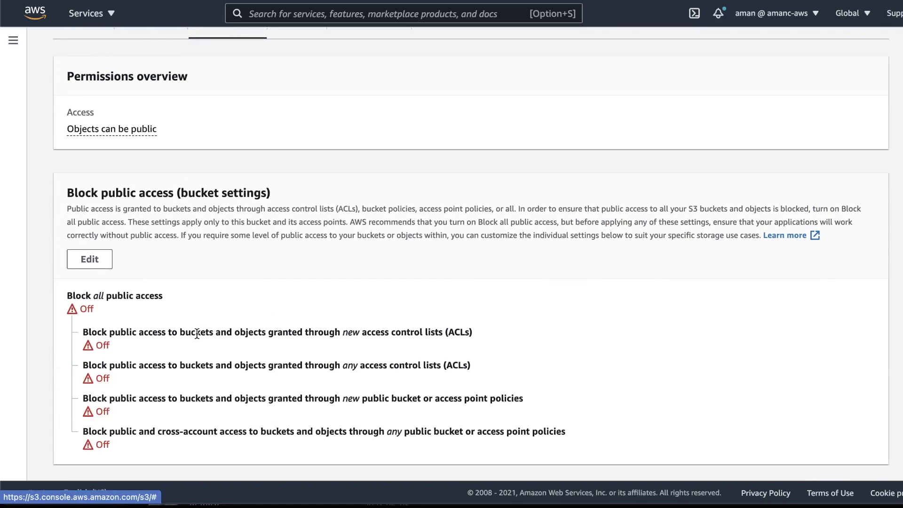
{"action": "scroll", "coordinate": [201, 346], "scroll_direction": "down", "scroll_amount": 3}
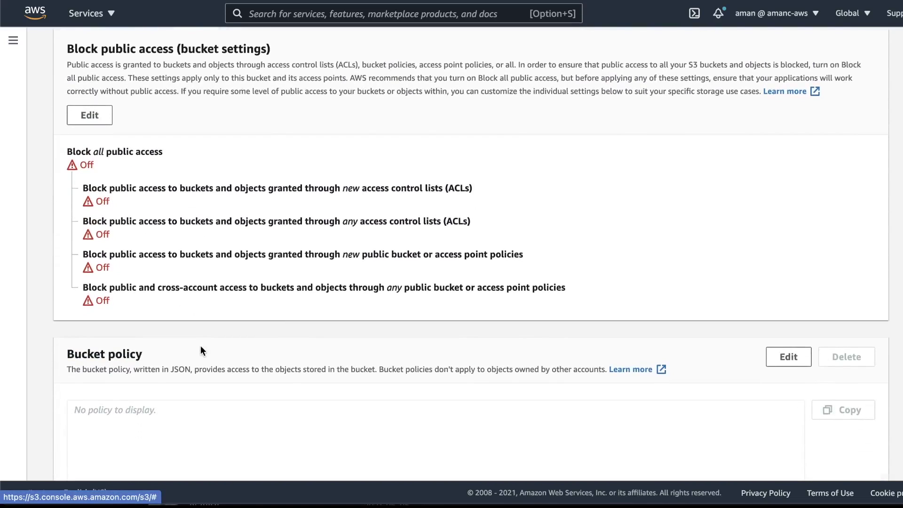
{"action": "scroll", "coordinate": [190, 345], "scroll_direction": "up", "scroll_amount": 1}
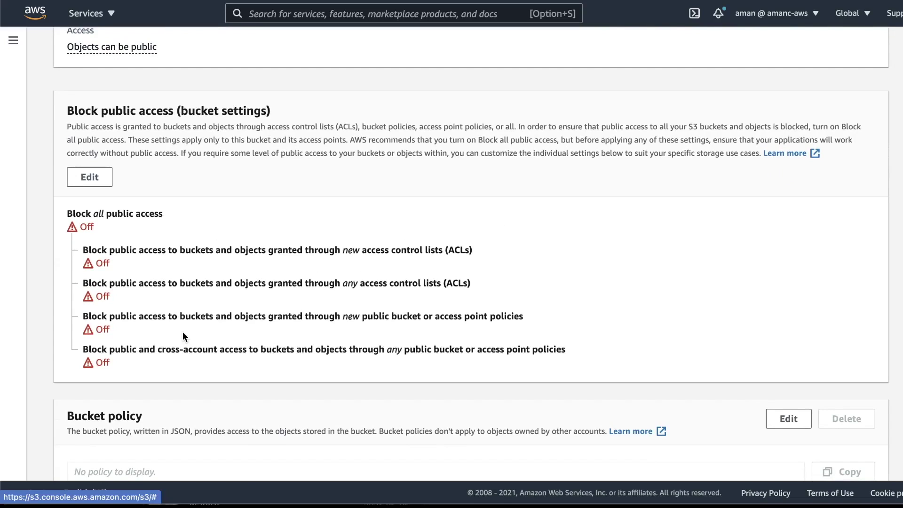
{"action": "scroll", "coordinate": [182, 332], "scroll_direction": "down", "scroll_amount": 8}
{"action": "left_click", "coordinate": [792, 52]}
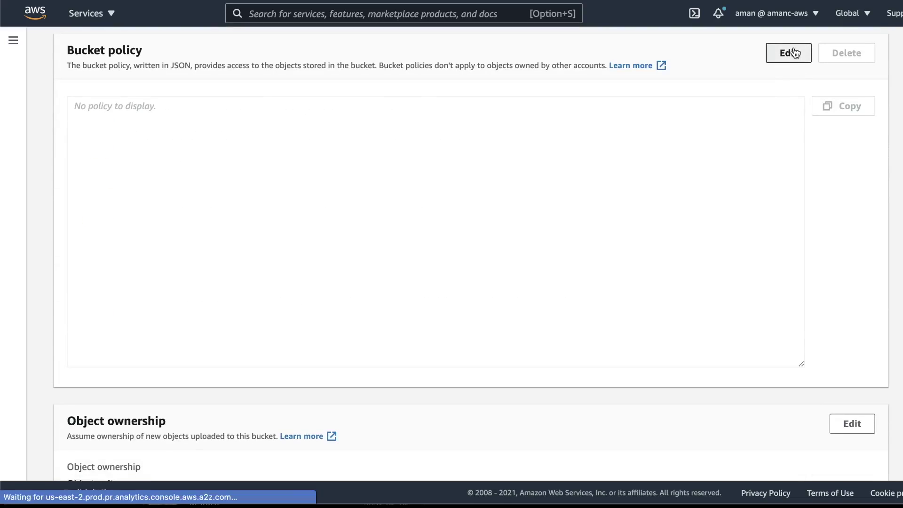
Step: Launch the AWS Policy Generator from the bucket policy editor and set the policy type to S3 Bucket Policy
{"action": "scroll", "coordinate": [254, 165], "scroll_direction": "down", "scroll_amount": 1}
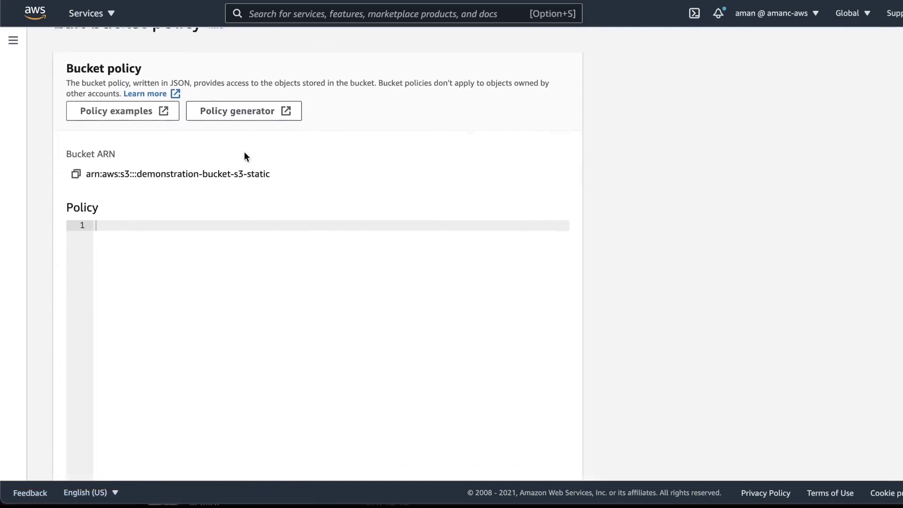
{"action": "left_click", "coordinate": [217, 111]}
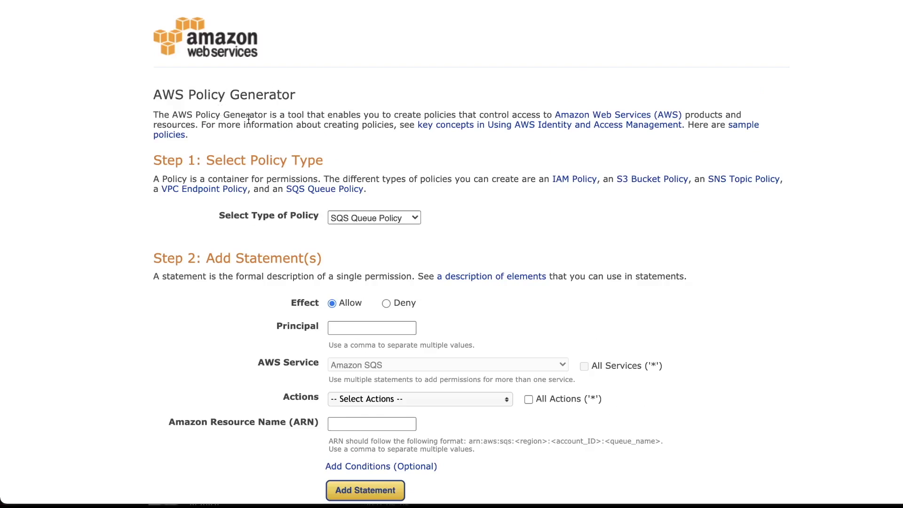
{"action": "left_click", "coordinate": [371, 214]}
{"action": "left_click", "coordinate": [371, 218]}
{"action": "left_click", "coordinate": [381, 228]}
{"action": "scroll", "coordinate": [366, 281], "scroll_direction": "down", "scroll_amount": 3}
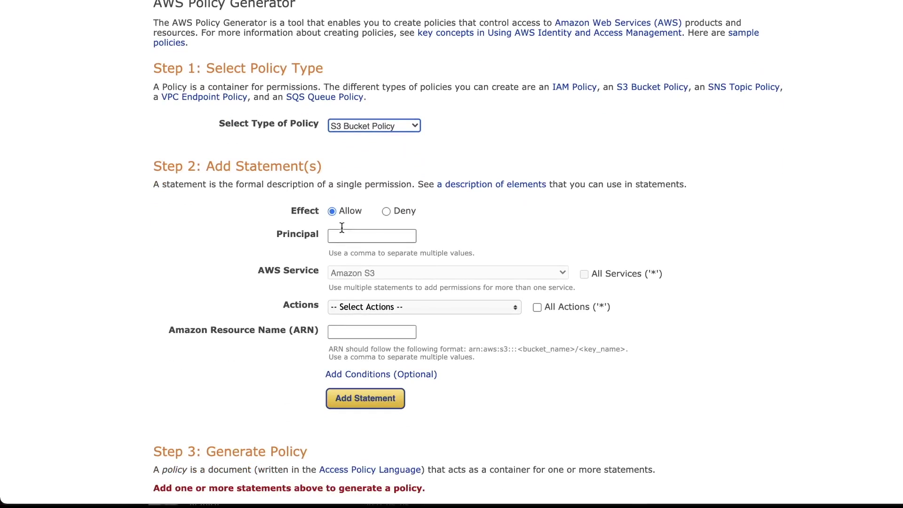
Step: Set the Allow statement's principal to * and select the GetObject action
{"action": "left_click", "coordinate": [347, 235]}
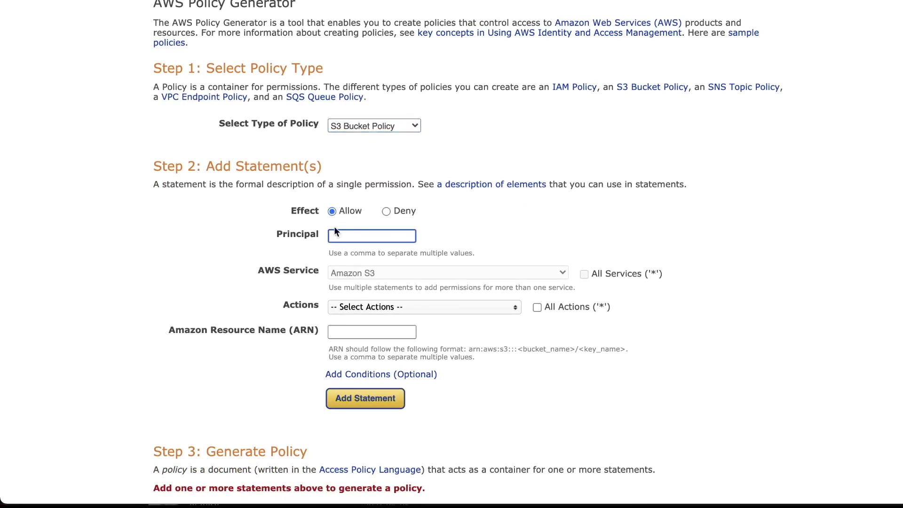
{"action": "type", "text": "*"}
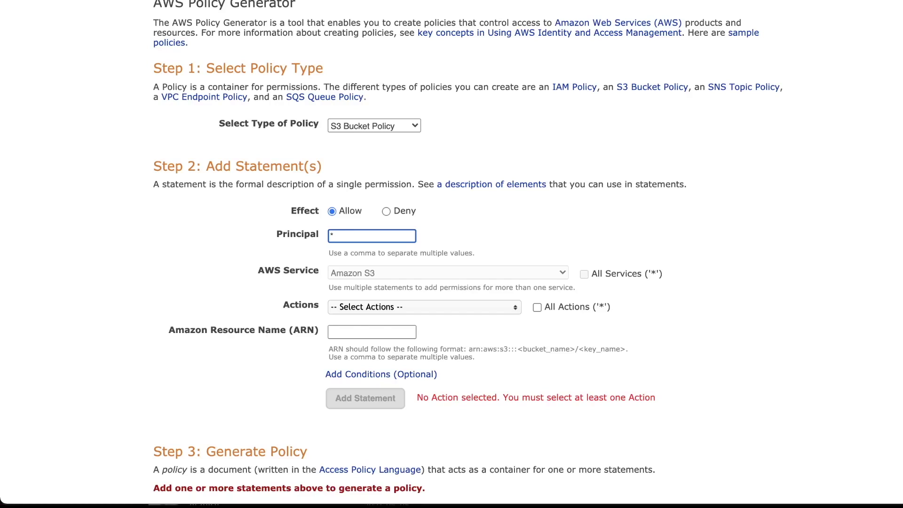
{"action": "left_click", "coordinate": [369, 308]}
{"action": "scroll", "coordinate": [370, 340], "scroll_direction": "down", "scroll_amount": 10}
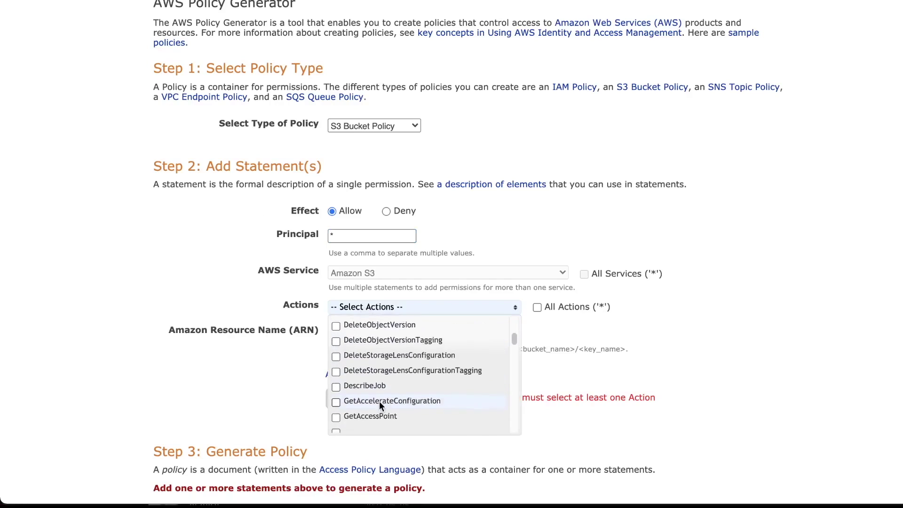
{"action": "scroll", "coordinate": [380, 401], "scroll_direction": "down", "scroll_amount": 7}
{"action": "left_click", "coordinate": [377, 416]}
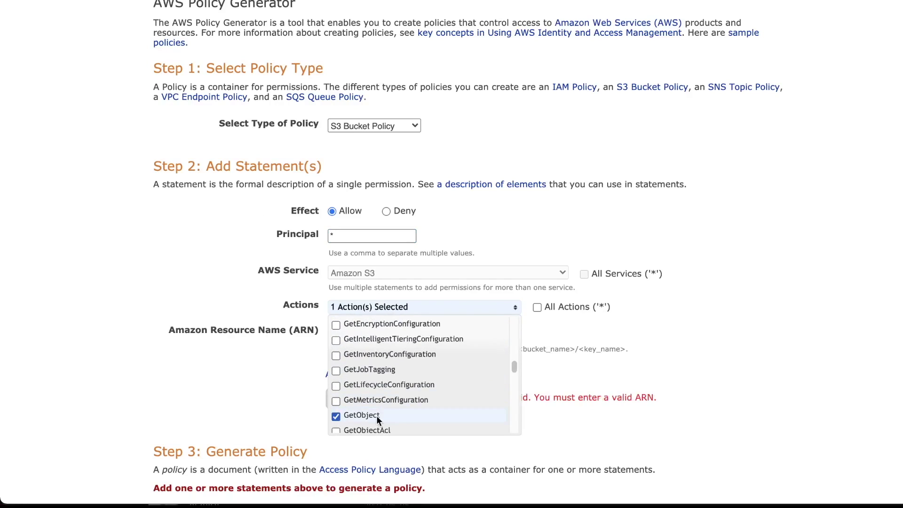
{"action": "left_click", "coordinate": [233, 342]}
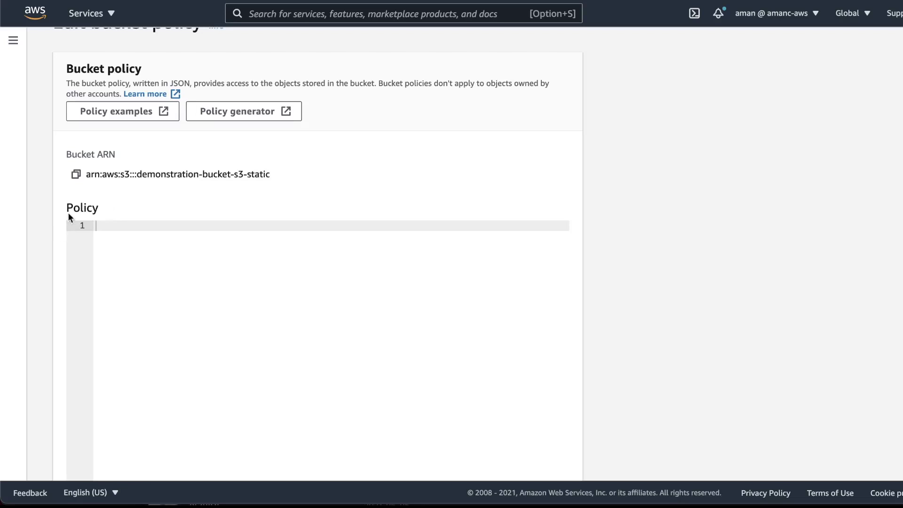
Step: Copy the bucket ARN into the policy generator's resource name, append /*, and add the statement
{"action": "left_click", "coordinate": [76, 174]}
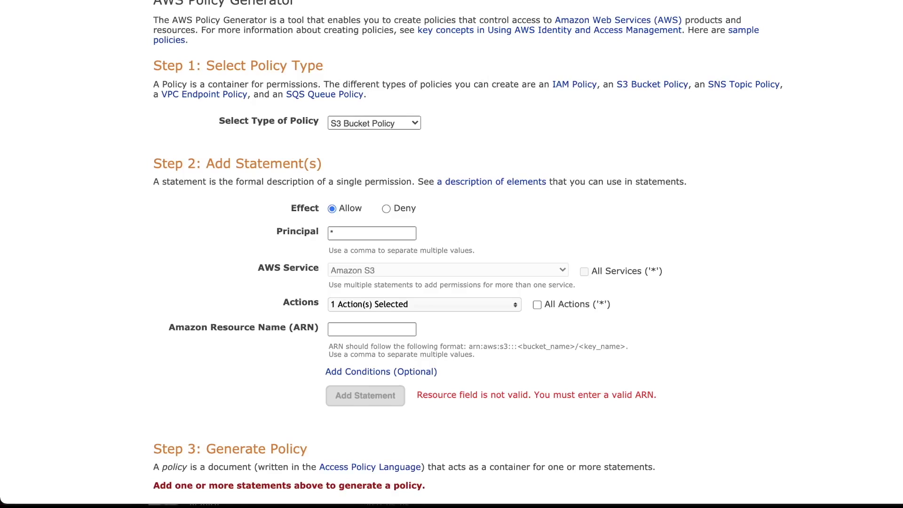
{"action": "left_click", "coordinate": [362, 330]}
{"action": "key", "text": "super+v"}
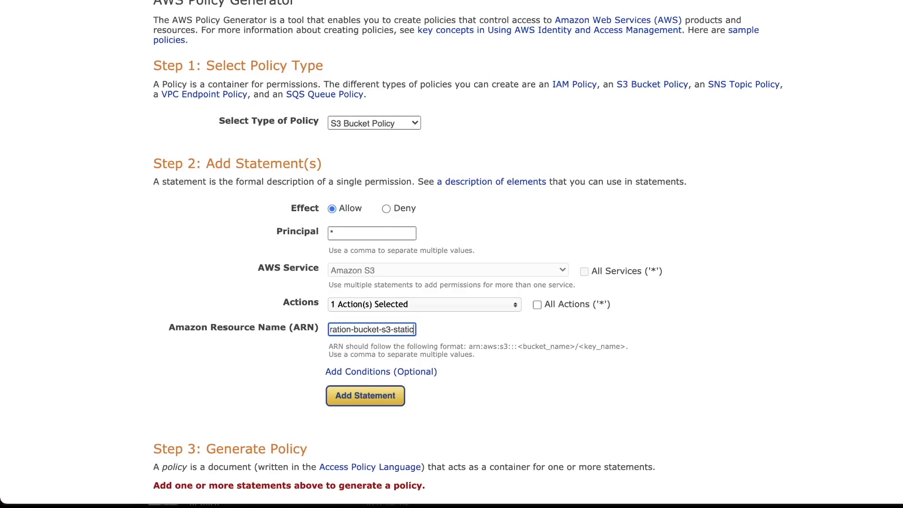
{"action": "type", "text": "/*"}
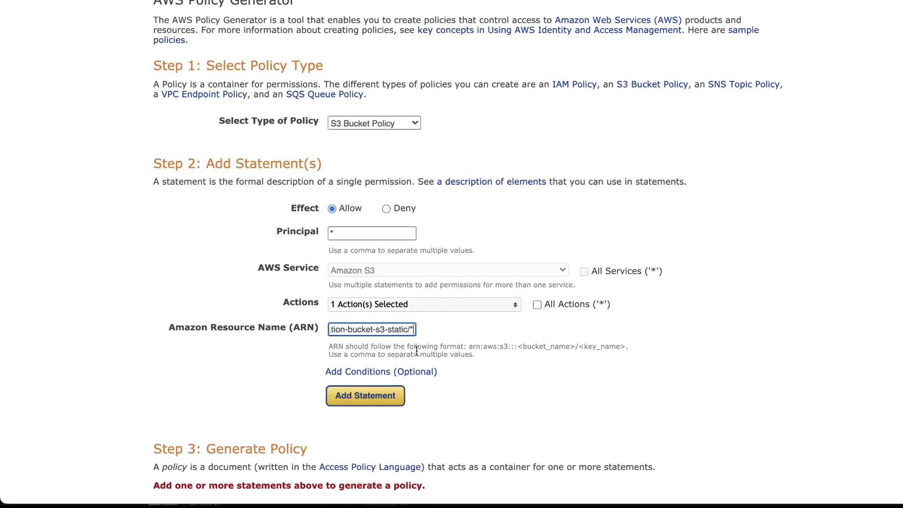
{"action": "left_click", "coordinate": [346, 397]}
Step: Generate the policy from the added statement and copy its entire JSON document
{"action": "scroll", "coordinate": [346, 397], "scroll_direction": "down", "scroll_amount": 5}
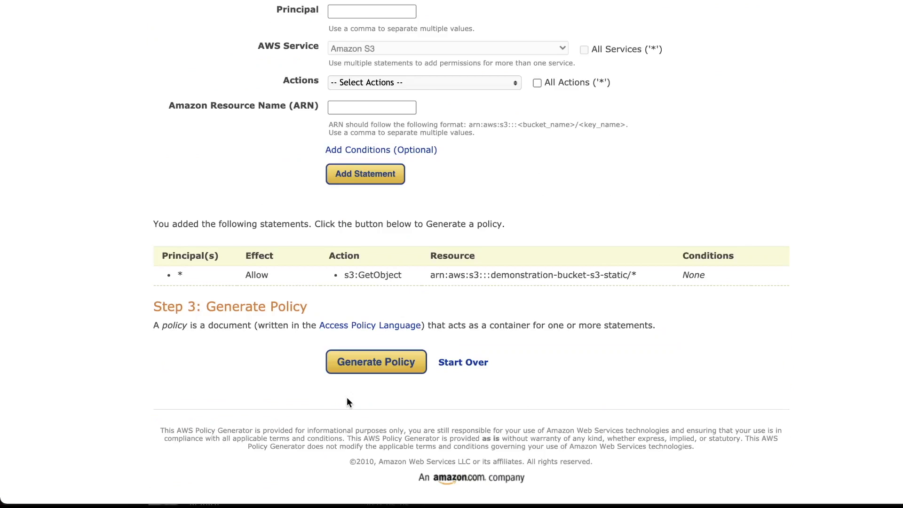
{"action": "left_click", "coordinate": [355, 362]}
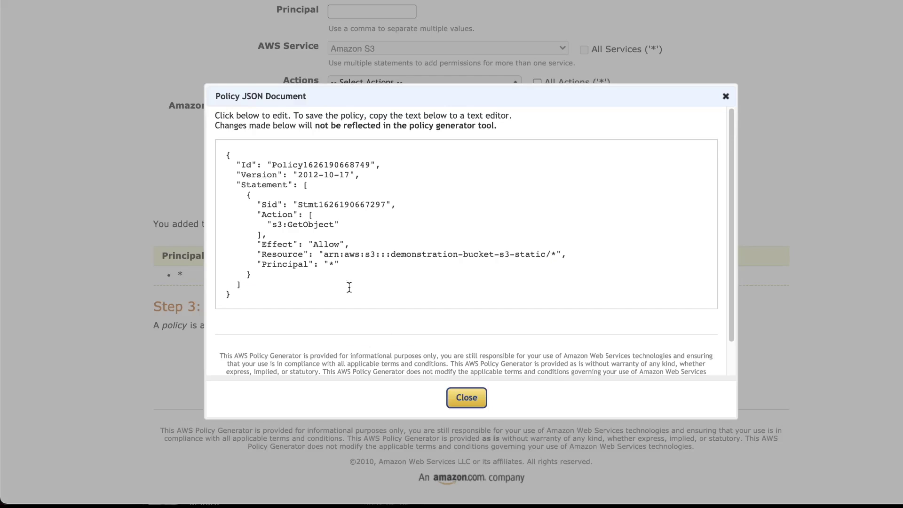
{"action": "left_click_drag", "start_coordinate": [237, 296], "coordinate": [205, 153]}
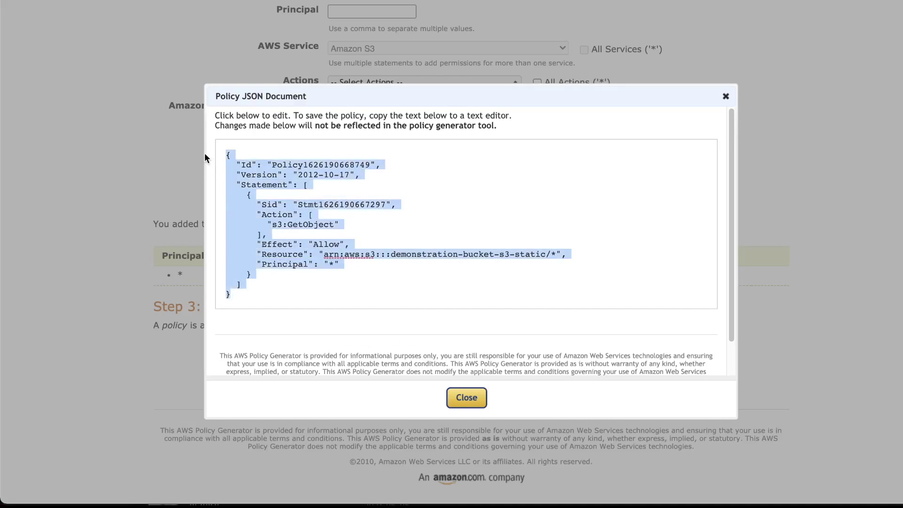
{"action": "key", "text": "super+c"}
Step: Paste the generated JSON into the demonstration-bucket-s3-static bucket policy and save the changes
{"action": "key", "text": "super+Tab"}
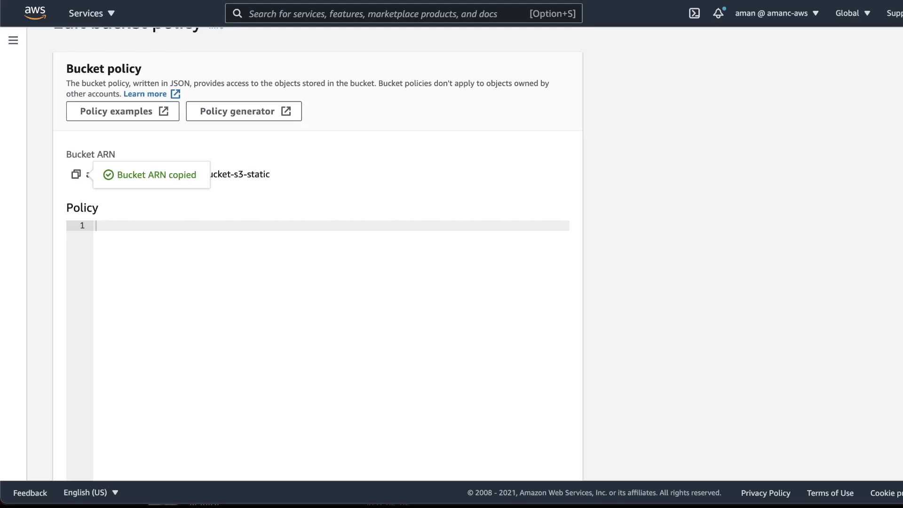
{"action": "left_click", "coordinate": [200, 243]}
{"action": "key", "text": "super+v"}
{"action": "scroll", "coordinate": [365, 335], "scroll_direction": "down", "scroll_amount": 5}
{"action": "left_click", "coordinate": [537, 464]}
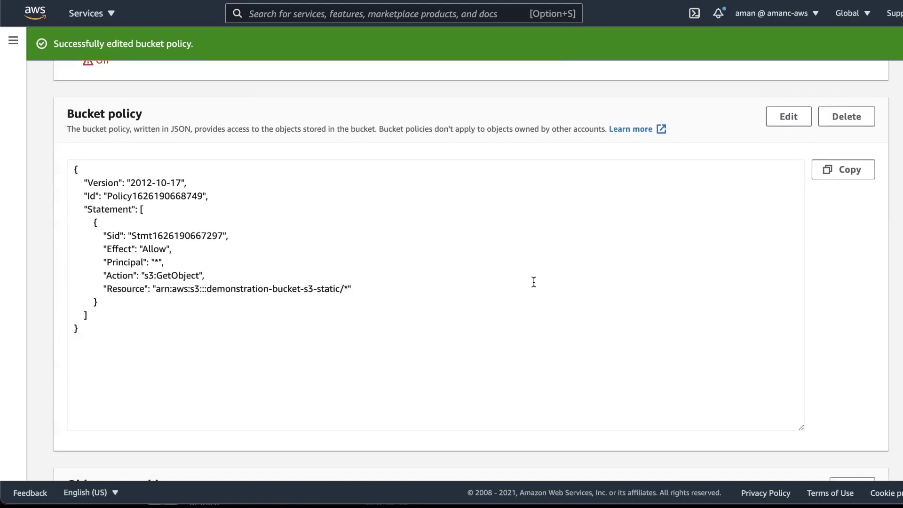
Step: Open the bucket's static website hosting settings from its properties and enable hosting
{"action": "scroll", "coordinate": [534, 282], "scroll_direction": "down", "scroll_amount": 8}
{"action": "scroll", "coordinate": [529, 291], "scroll_direction": "up", "scroll_amount": 8}
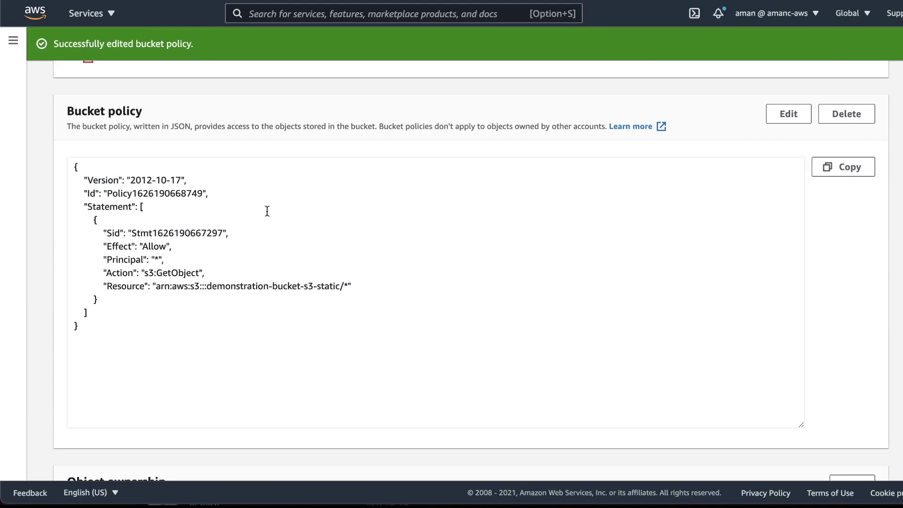
{"action": "scroll", "coordinate": [269, 180], "scroll_direction": "up", "scroll_amount": 3}
{"action": "scroll", "coordinate": [283, 168], "scroll_direction": "up", "scroll_amount": 8}
{"action": "left_click", "coordinate": [174, 183]}
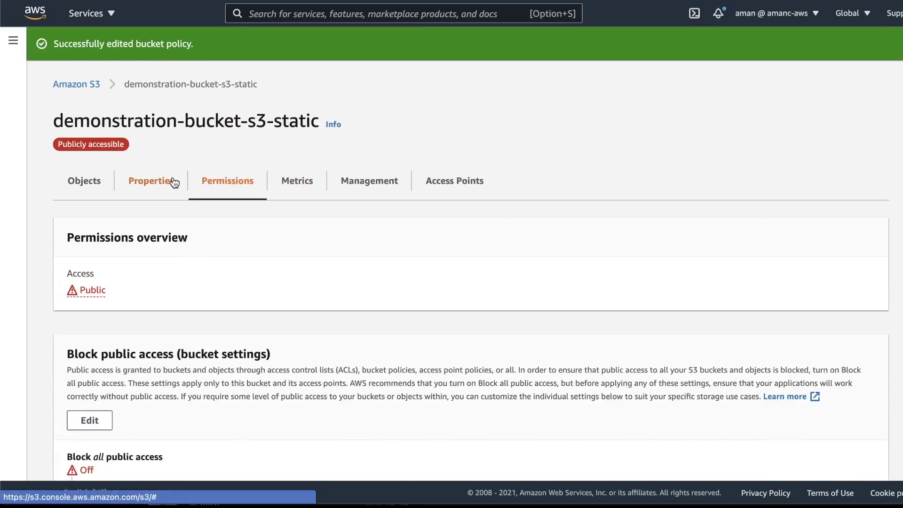
{"action": "scroll", "coordinate": [256, 238], "scroll_direction": "down", "scroll_amount": 20}
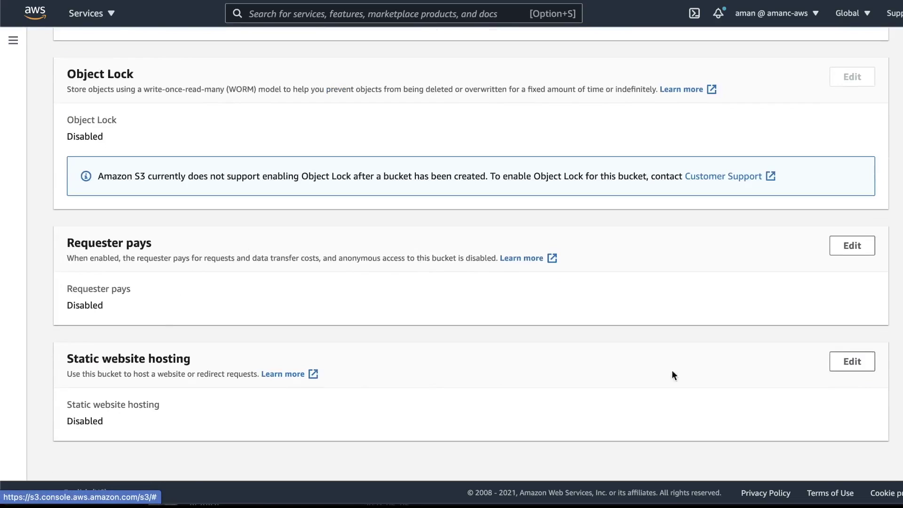
{"action": "left_click", "coordinate": [851, 361]}
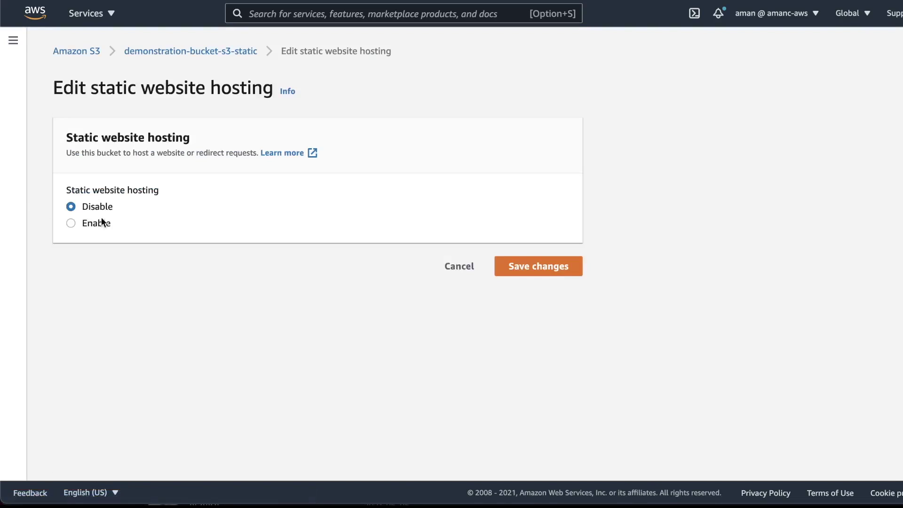
{"action": "left_click", "coordinate": [80, 223]}
{"action": "scroll", "coordinate": [131, 177], "scroll_direction": "down", "scroll_amount": 3}
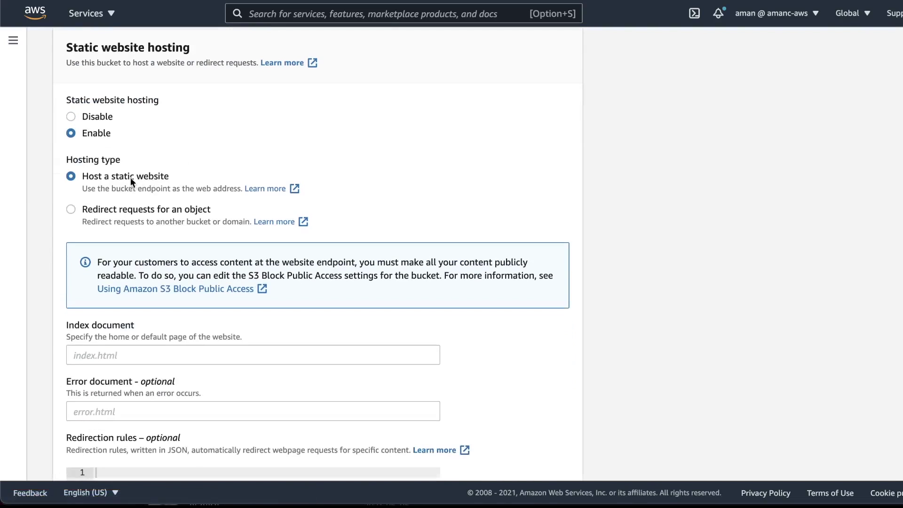
Step: Save static website hosting with index.html as the index document and open the bucket website endpoint
{"action": "scroll", "coordinate": [150, 221], "scroll_direction": "down", "scroll_amount": 3}
{"action": "left_click", "coordinate": [173, 271]}
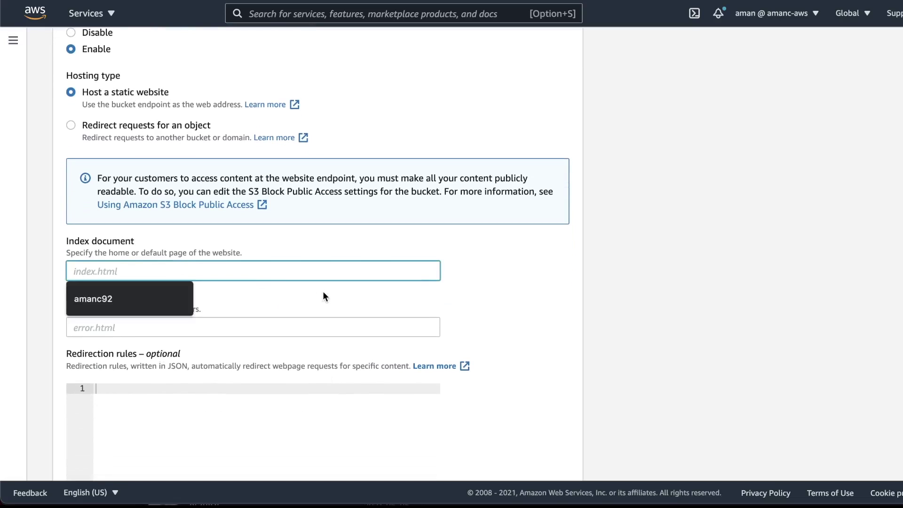
{"action": "type", "text": "index."}
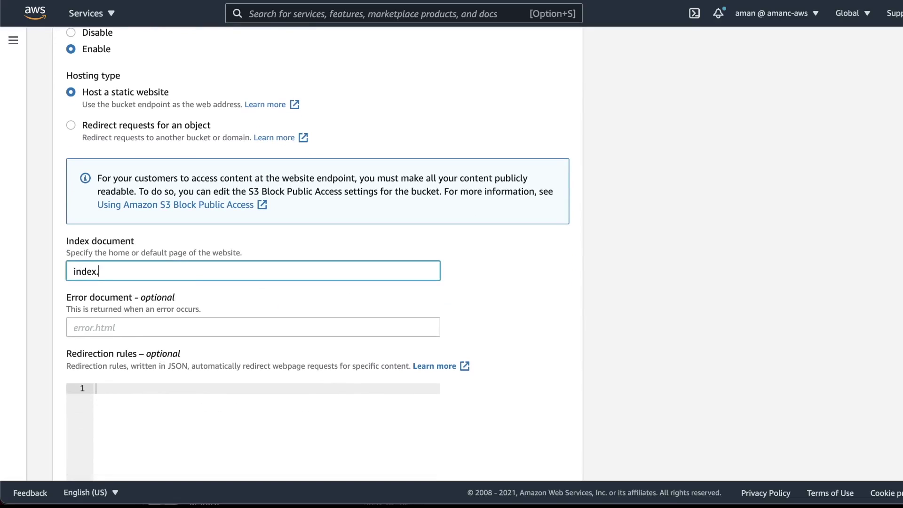
{"action": "type", "text": "html"}
{"action": "scroll", "coordinate": [325, 301], "scroll_direction": "down", "scroll_amount": 5}
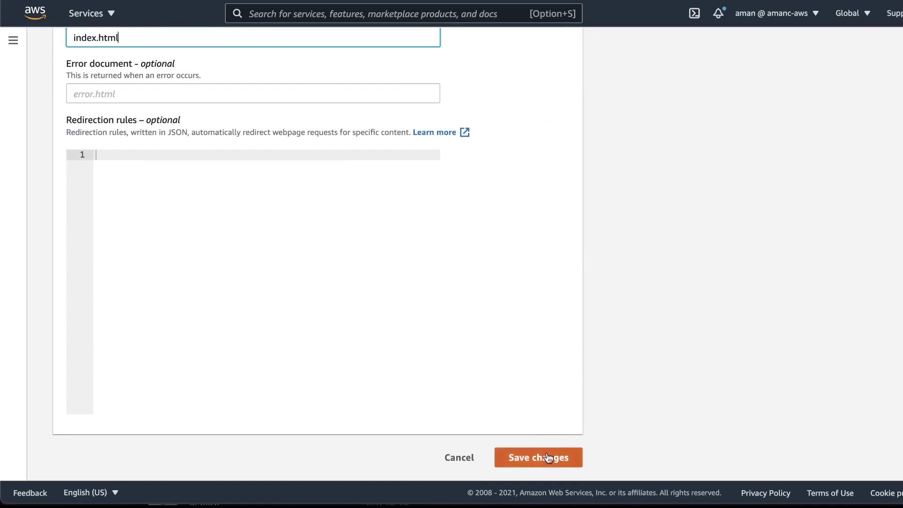
{"action": "left_click", "coordinate": [554, 461]}
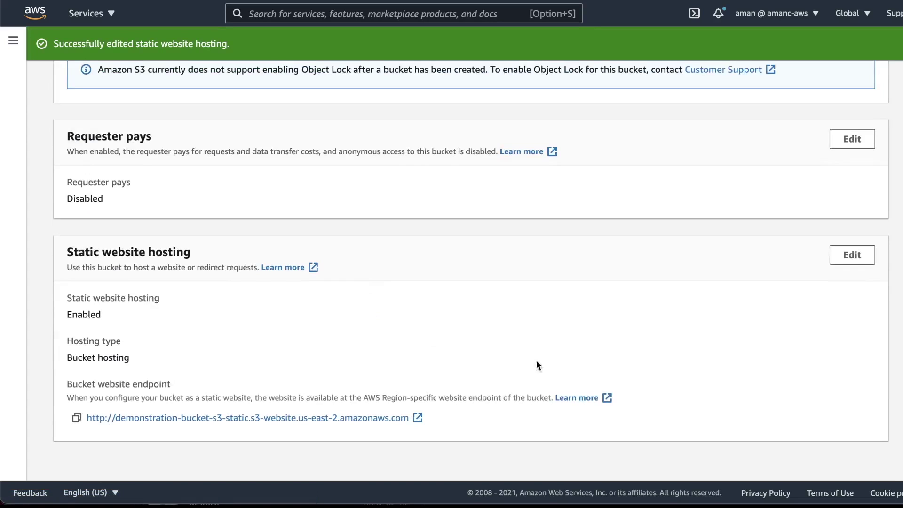
{"action": "left_click", "coordinate": [149, 423]}
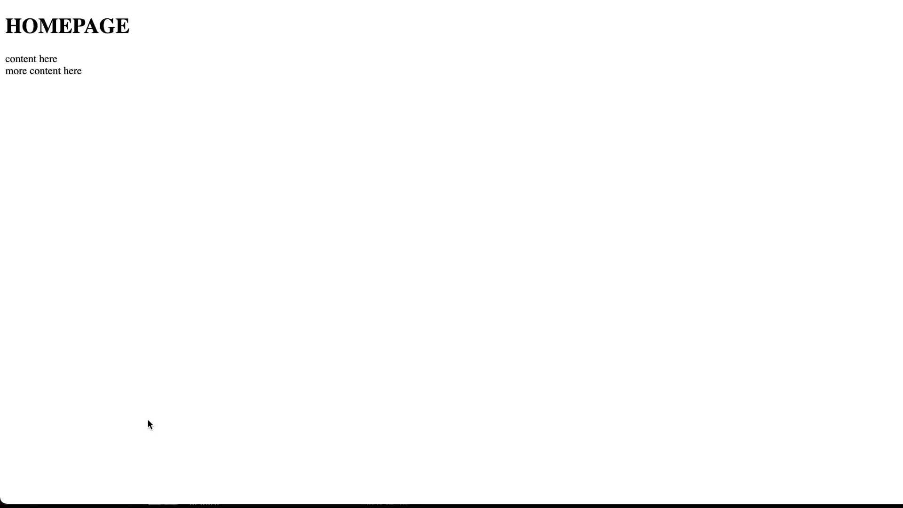